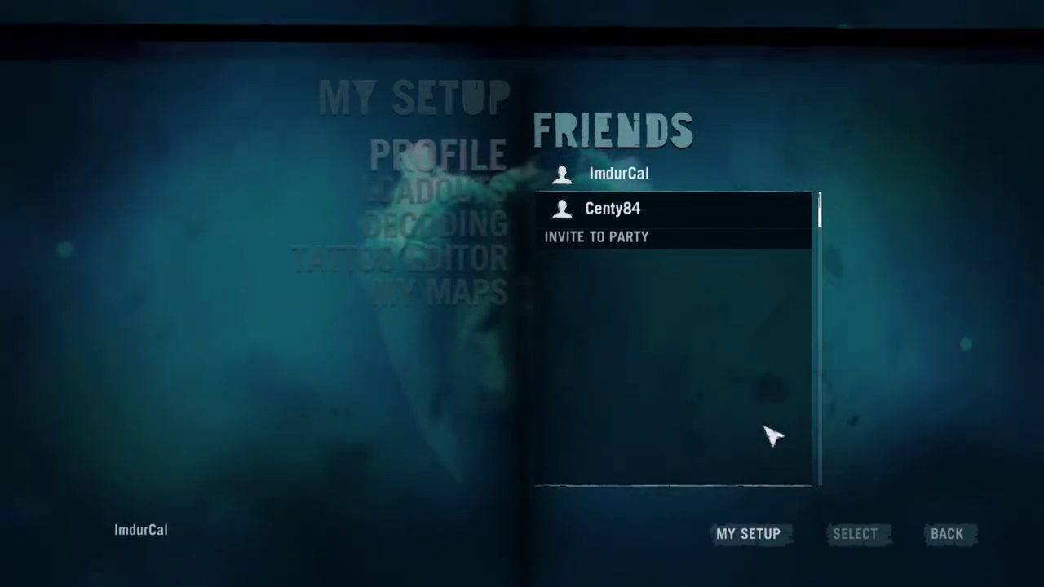
Step: Invite the friend to the party from the My Setup friends list
left_click(625, 238)
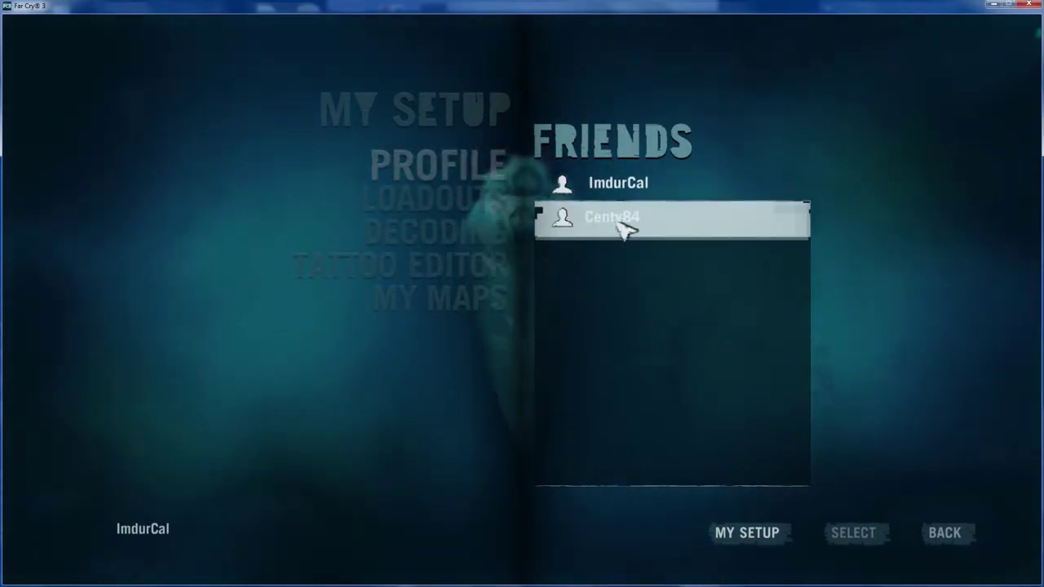
left_click(624, 226)
left_click(630, 246)
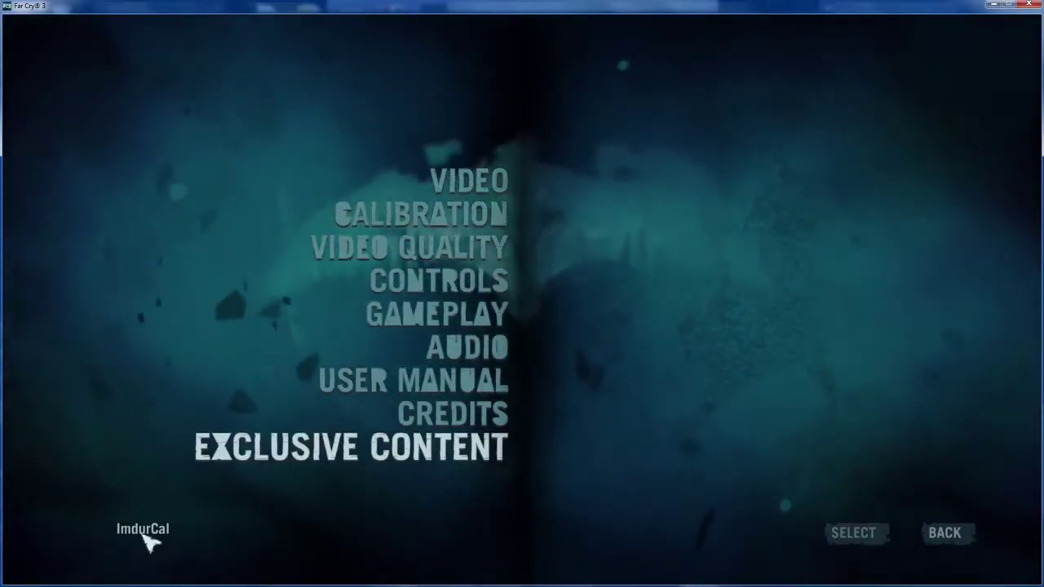
Step: Set the Video window mode to Borderless at 1920 x 1080, then return to the main menu
left_click(468, 180)
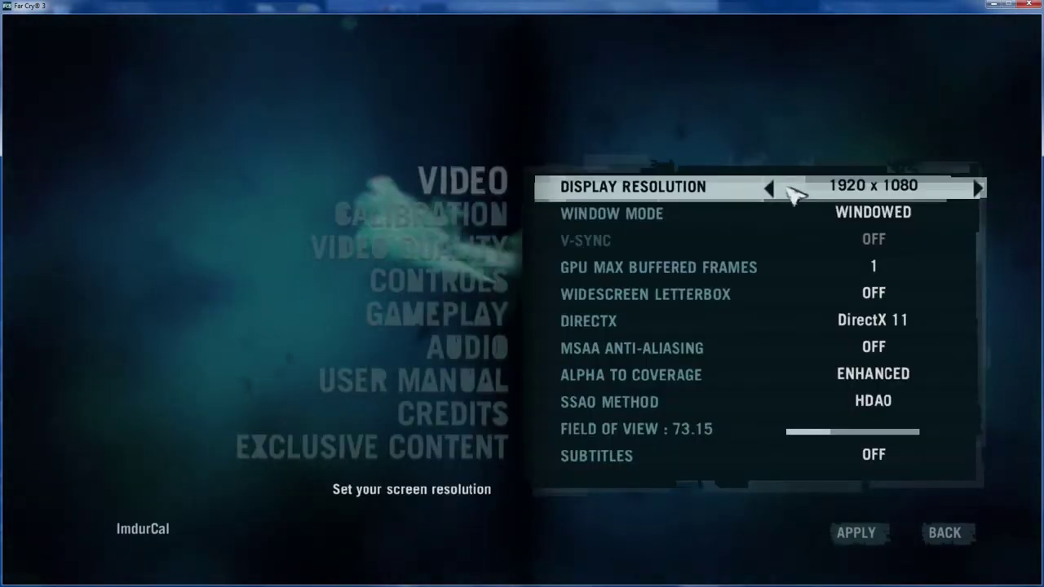
left_click(768, 188)
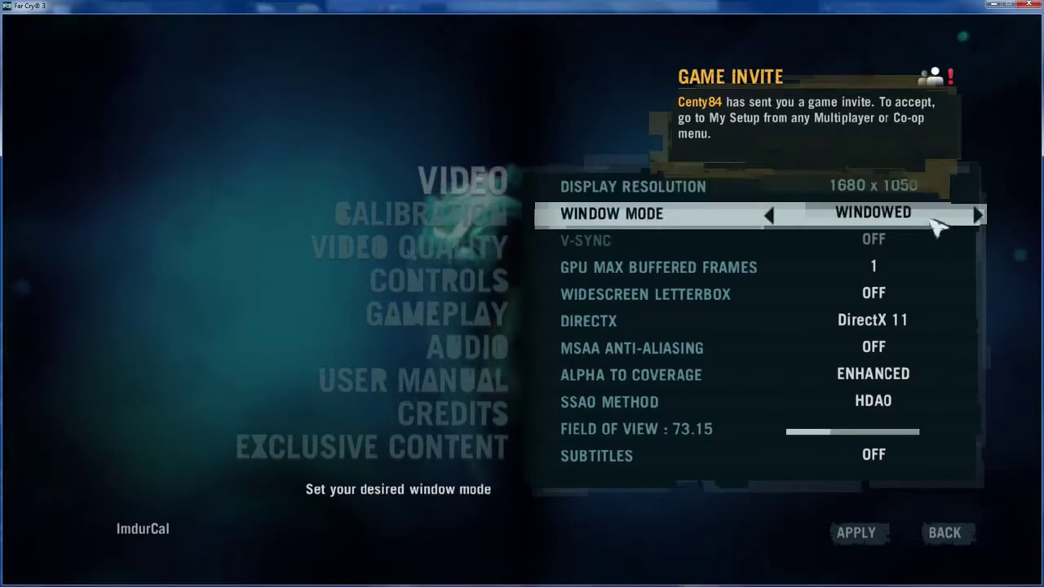
left_click(978, 215)
left_click(978, 214)
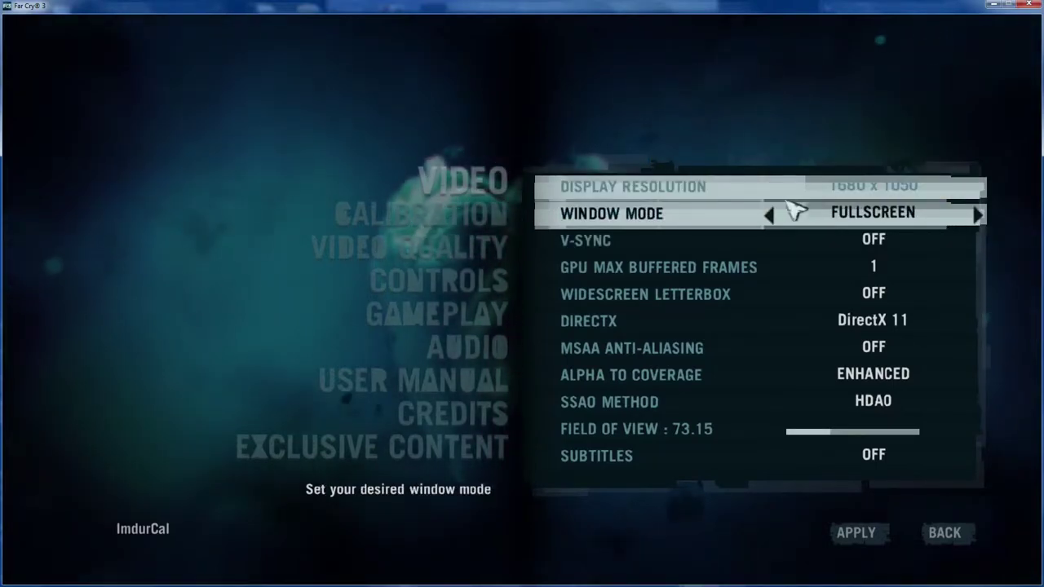
left_click(766, 214)
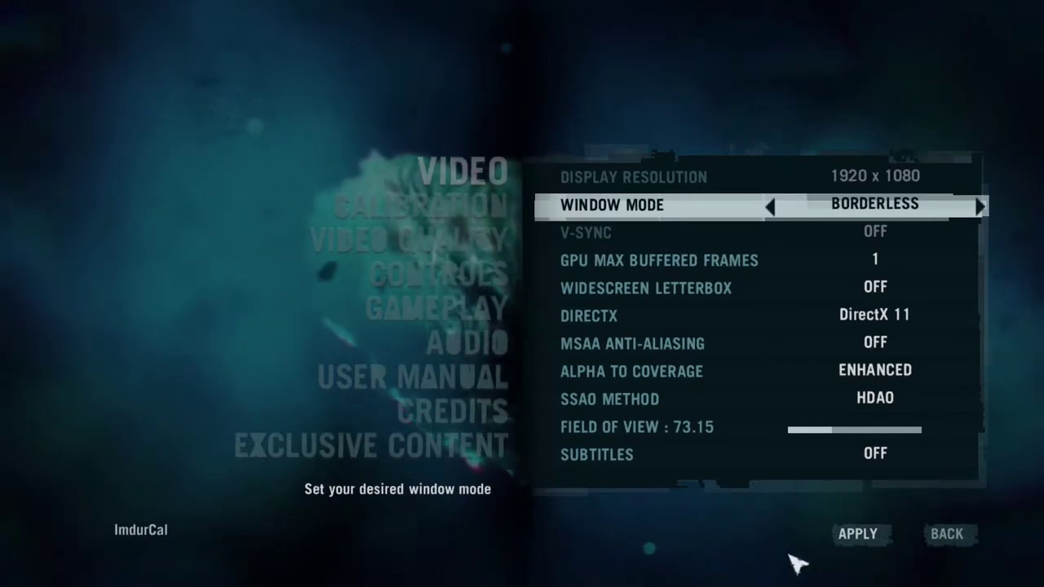
left_click(952, 535)
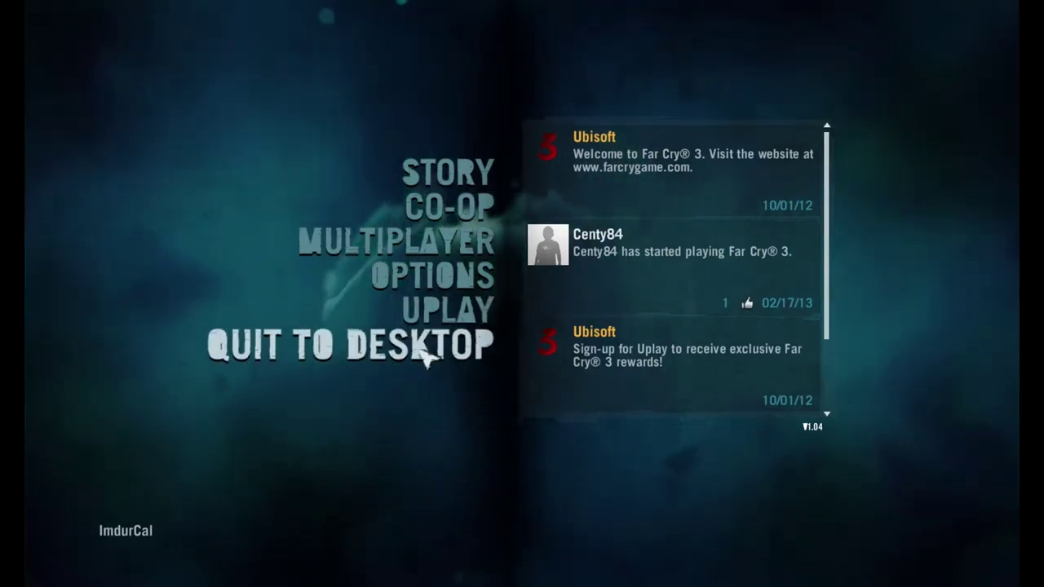
Step: Quit Far Cry 3 to the desktop and confirm with OK
left_click(449, 344)
left_click(551, 311)
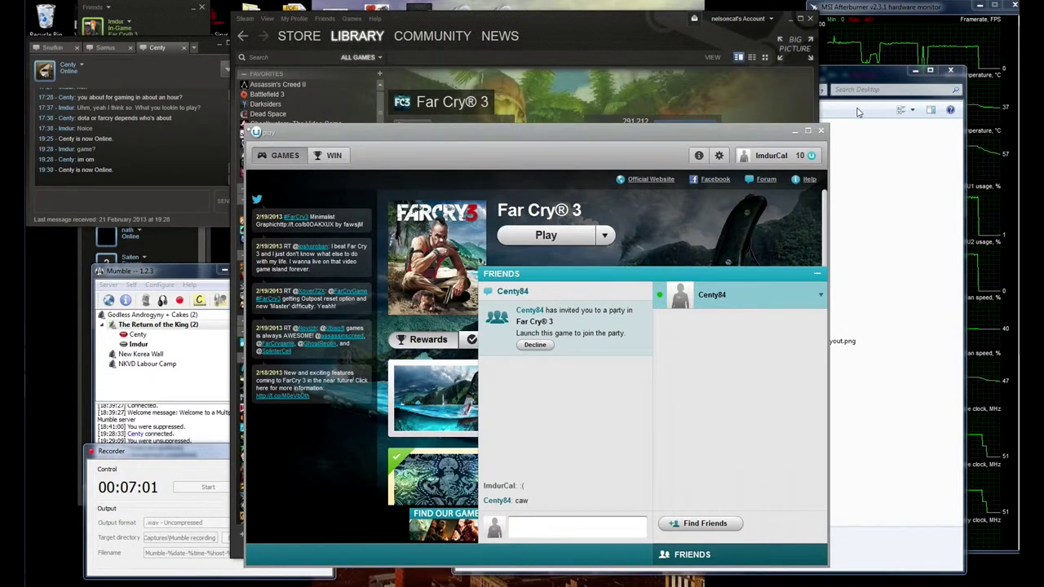
Step: Bring the MSI Afterburner window forward, then switch back to Uplay
left_click(934, 54)
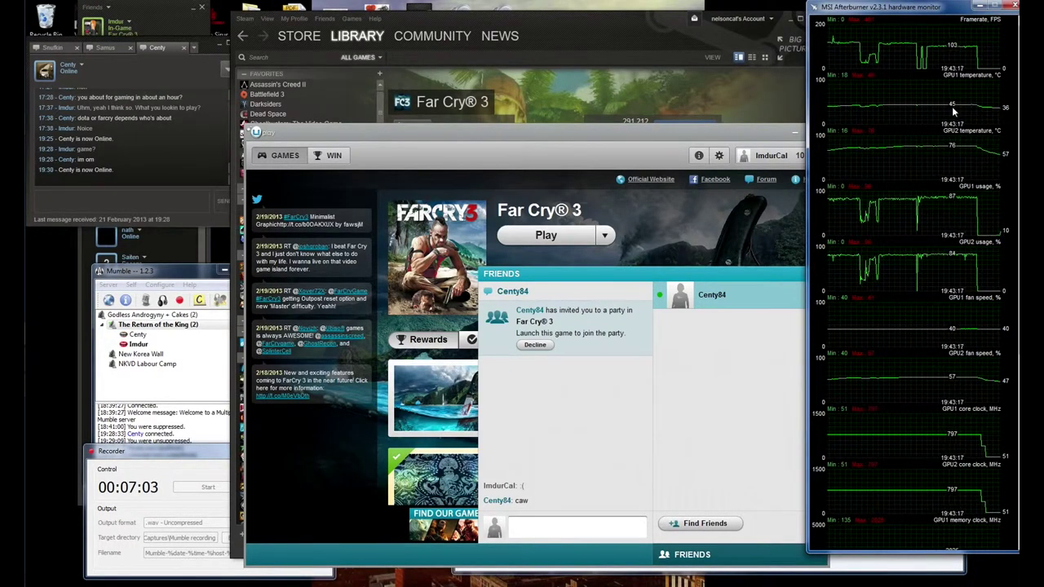
left_click(722, 391)
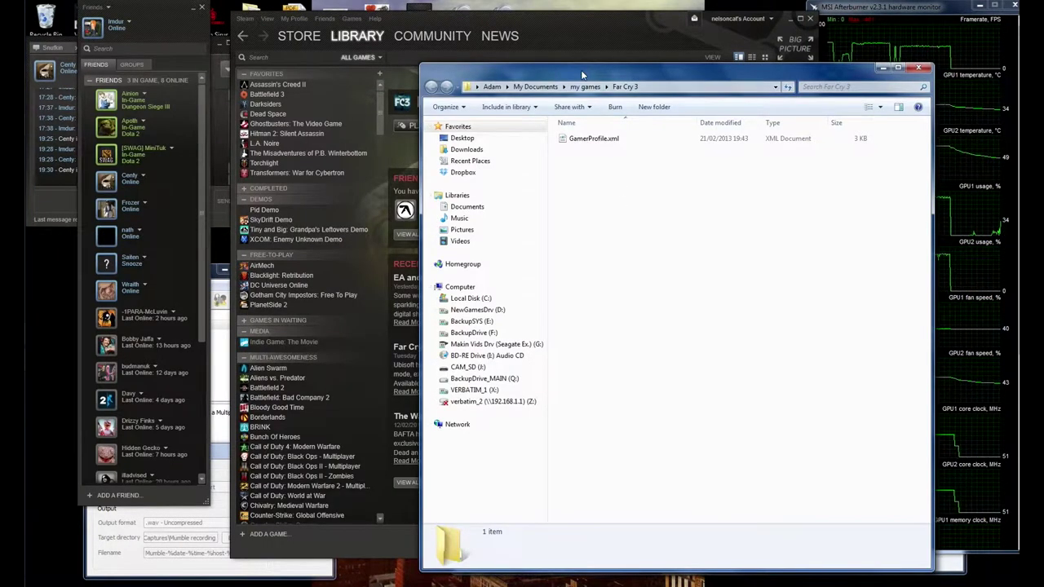
Step: Go up from my games to Documents, then into D:\Program Files (x86)\Steam
left_click(584, 85)
left_click(535, 87)
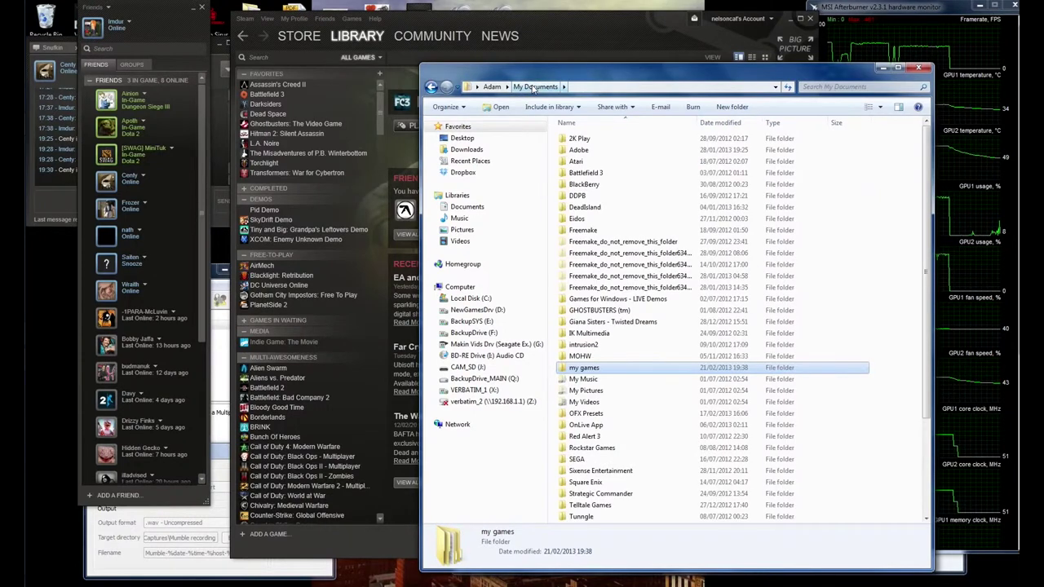
left_click(507, 313)
double_click(601, 206)
left_click(595, 229)
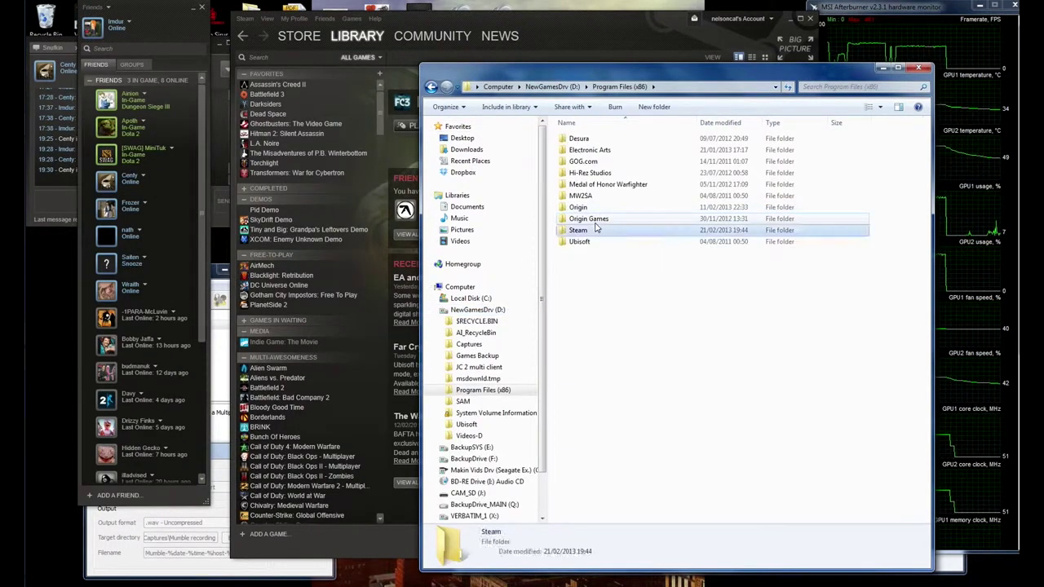
double_click(595, 229)
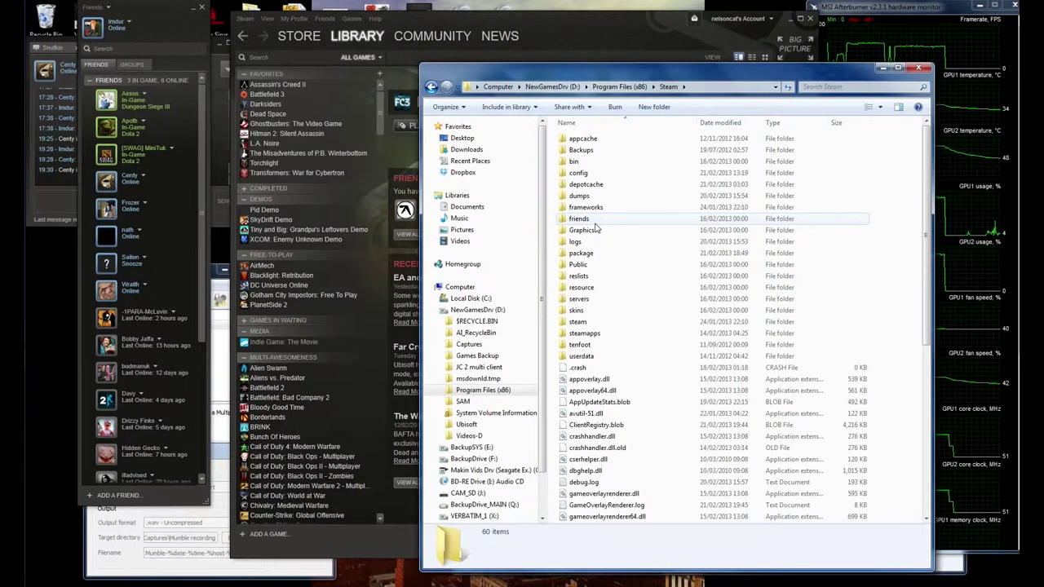
Step: Open steamapps\common with folders sorted first, then Far Cry 3 and its bin folder
left_click(595, 333)
double_click(597, 335)
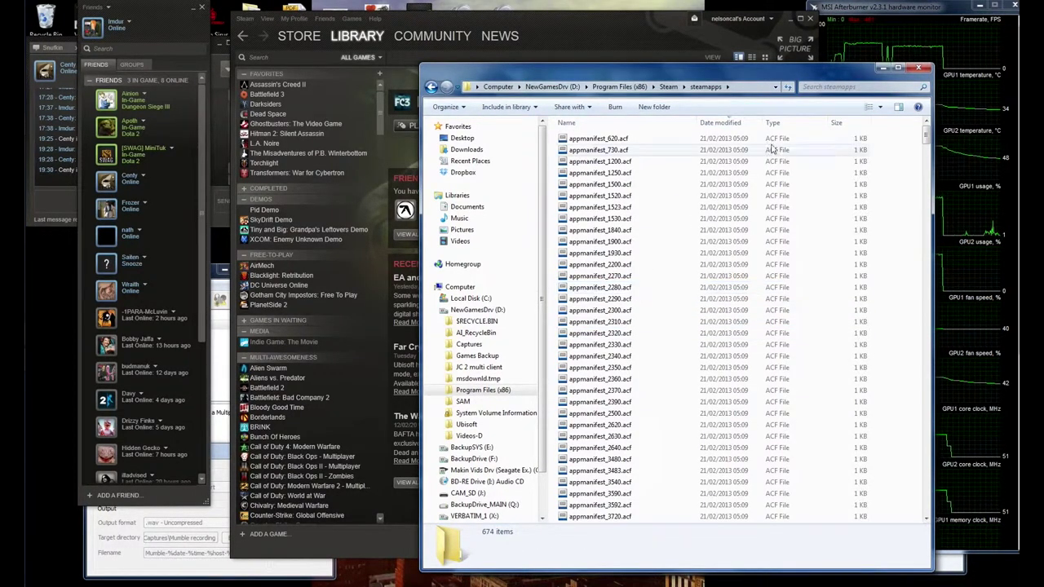
left_click(627, 123)
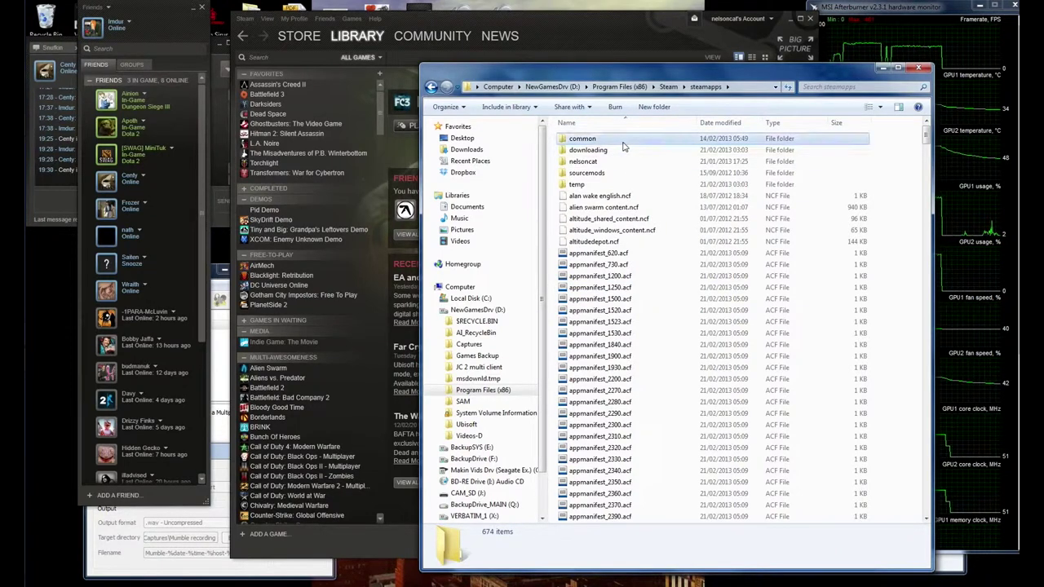
double_click(582, 139)
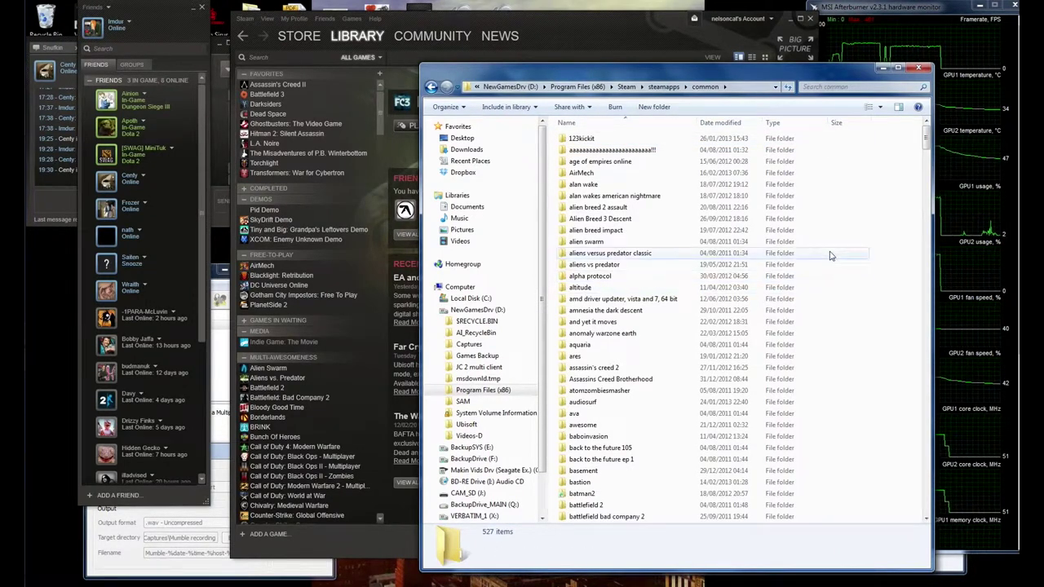
type("far cry 3")
key("Return")
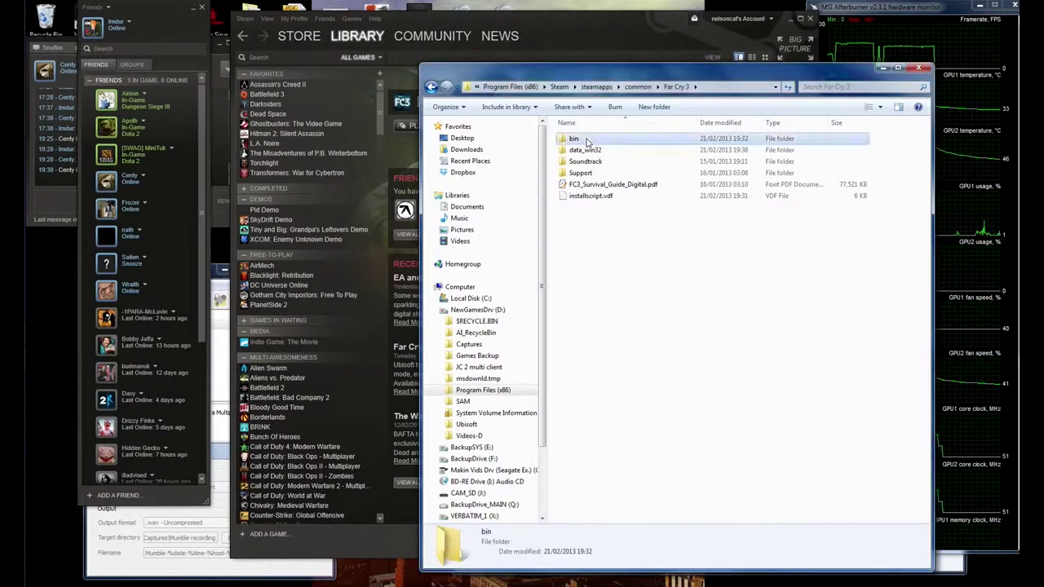
double_click(573, 139)
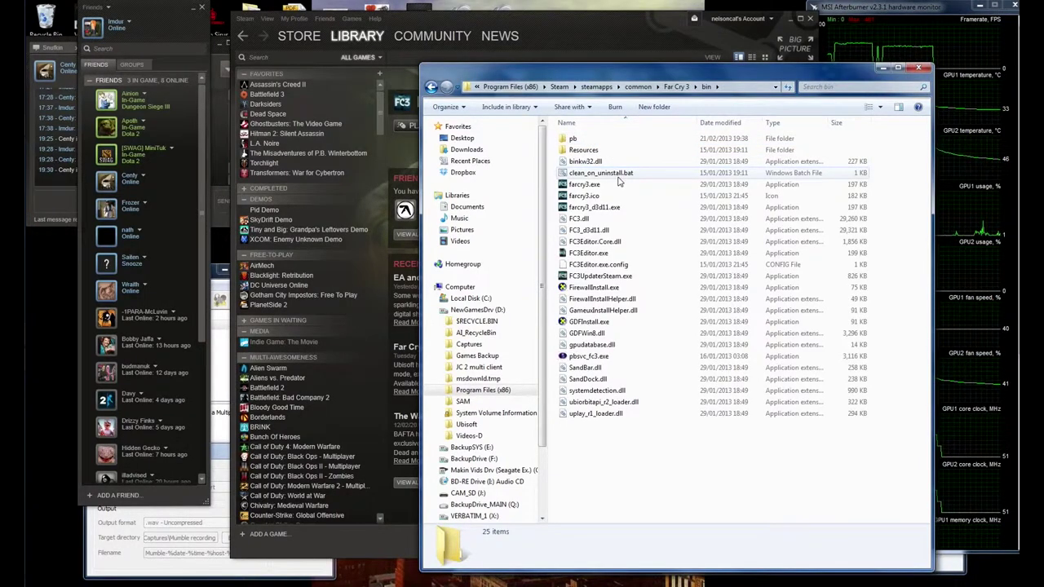
Step: Search the Start menu for 'fc', close it, and launch farcry3.exe from the bin folder
key("super")
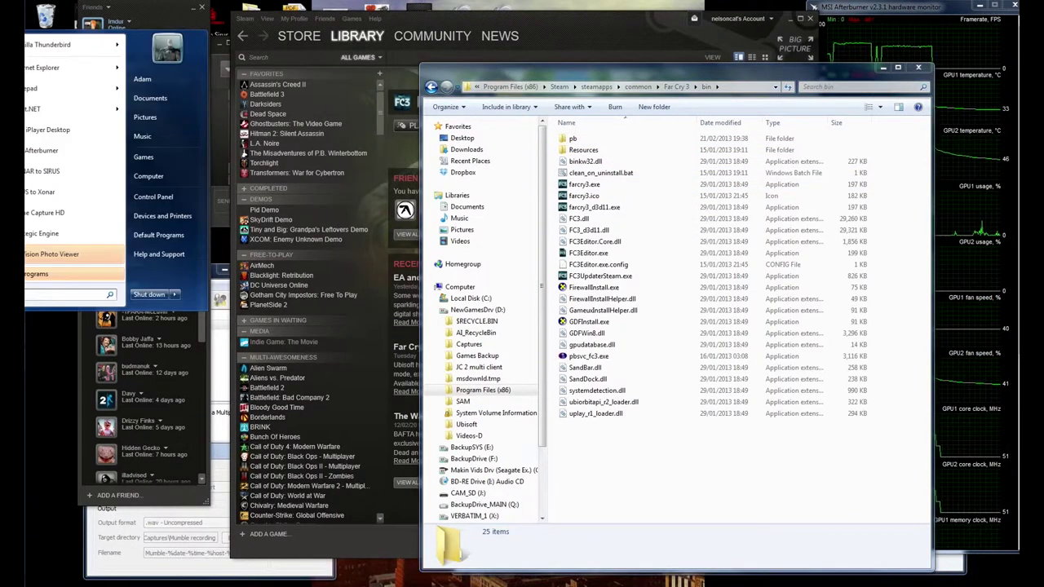
type("f")
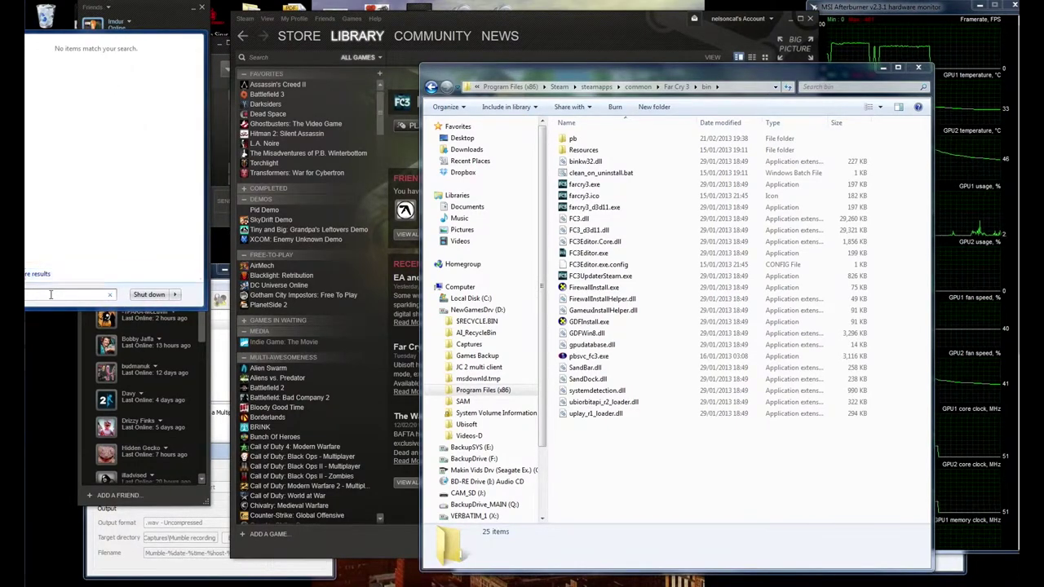
type("c")
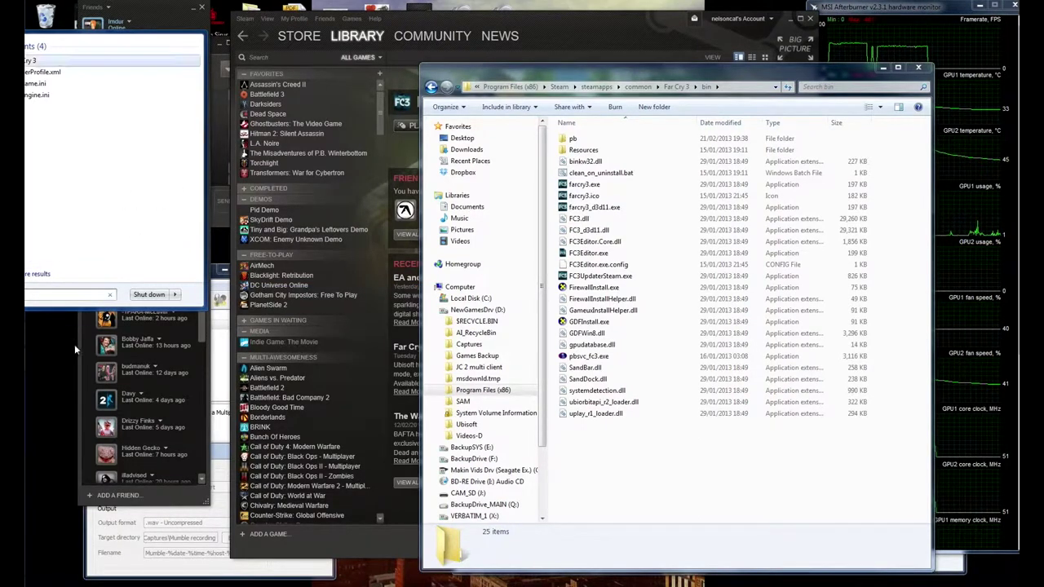
left_click(74, 344)
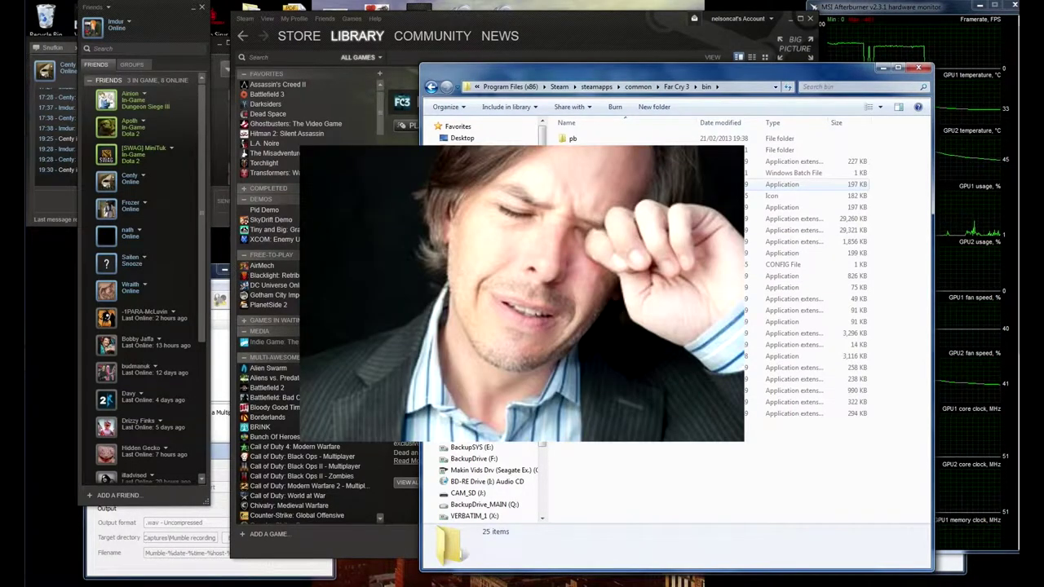
left_click(596, 184)
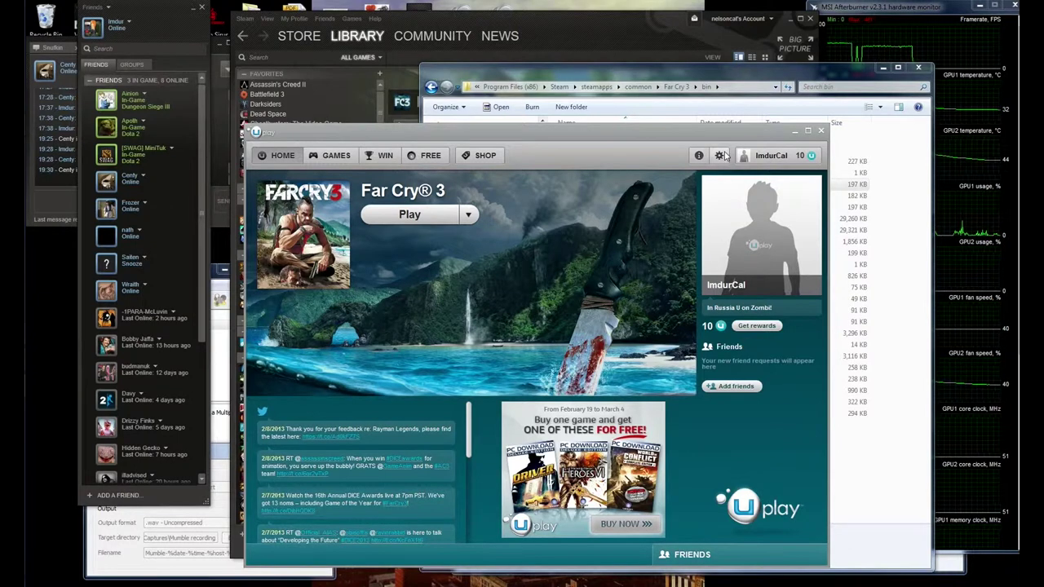
Step: View the friend's party invite in Uplay's Friends panel and launch Far Cry 3 from Games
left_click(764, 154)
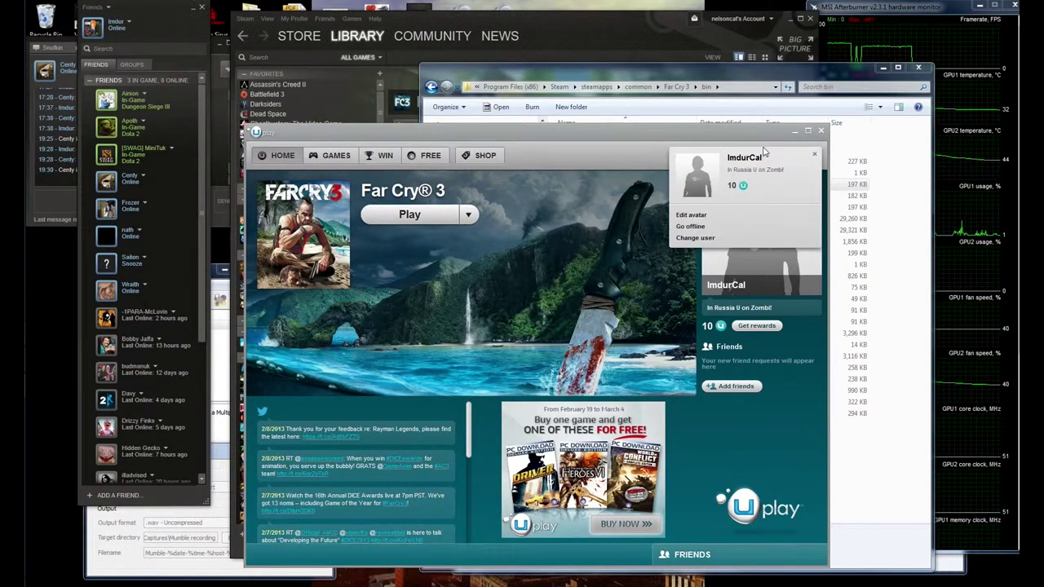
left_click(778, 420)
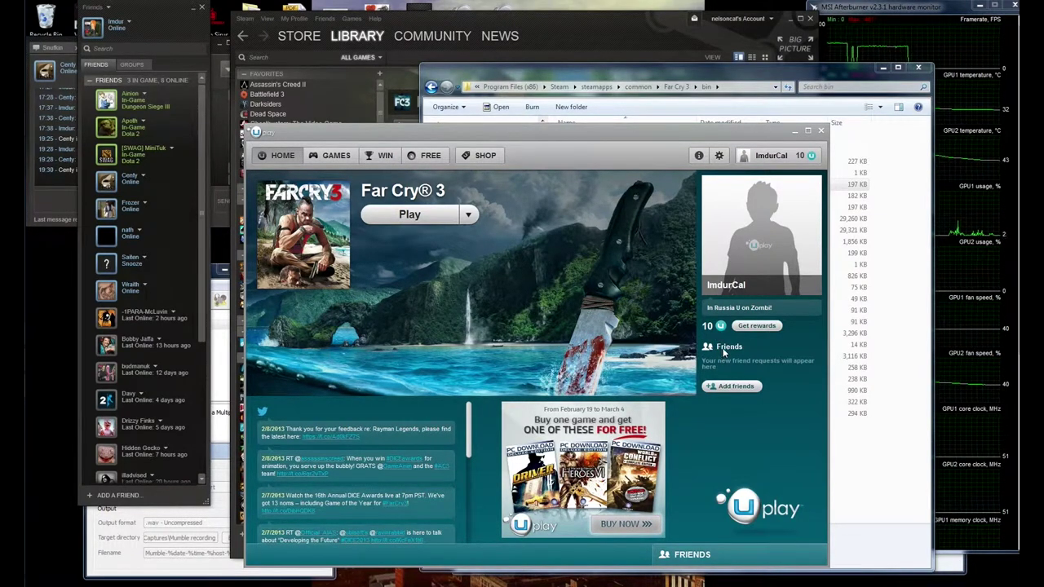
left_click(722, 387)
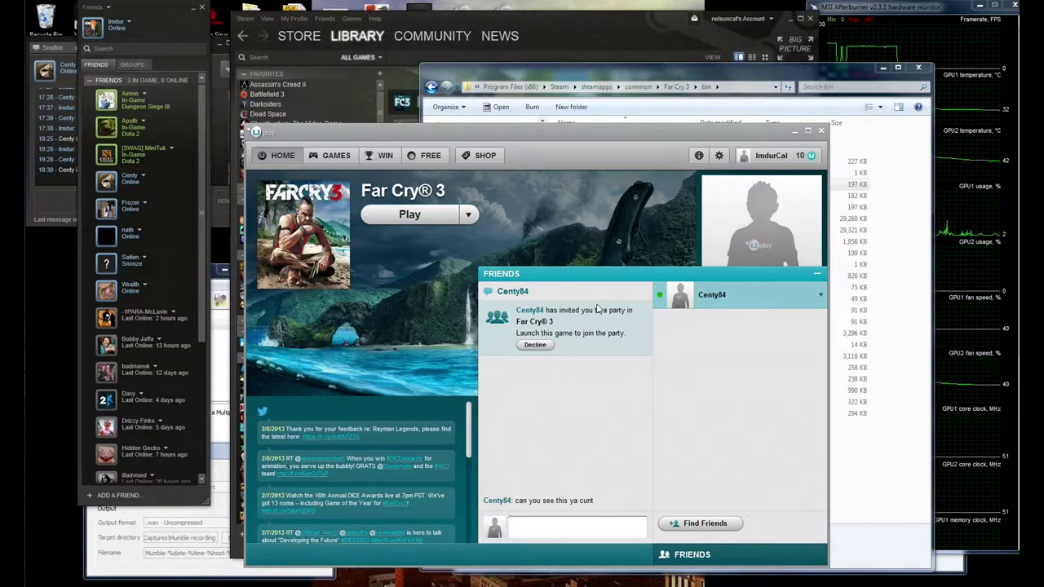
left_click(534, 322)
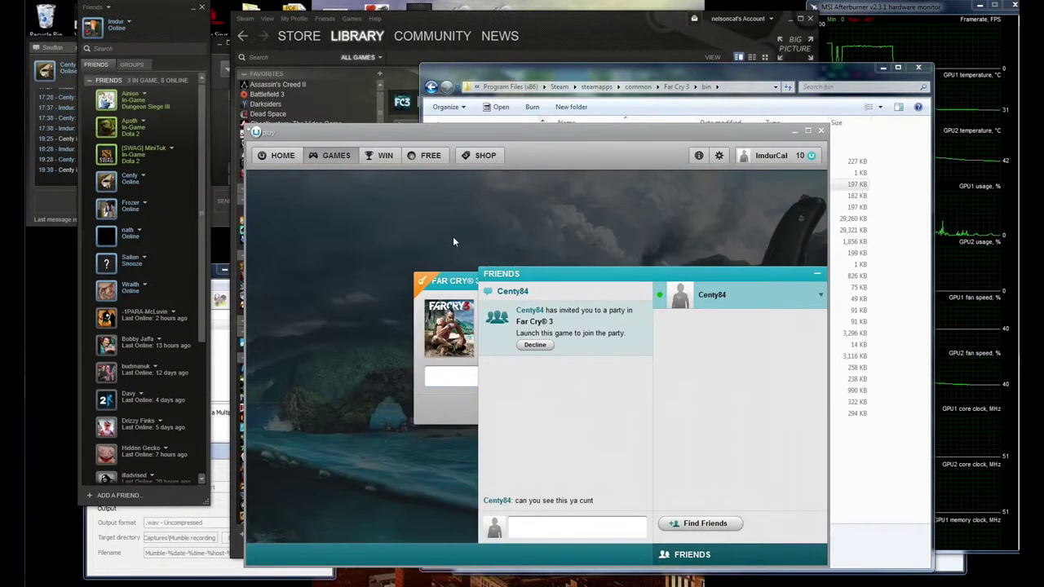
left_click(818, 277)
left_click(617, 259)
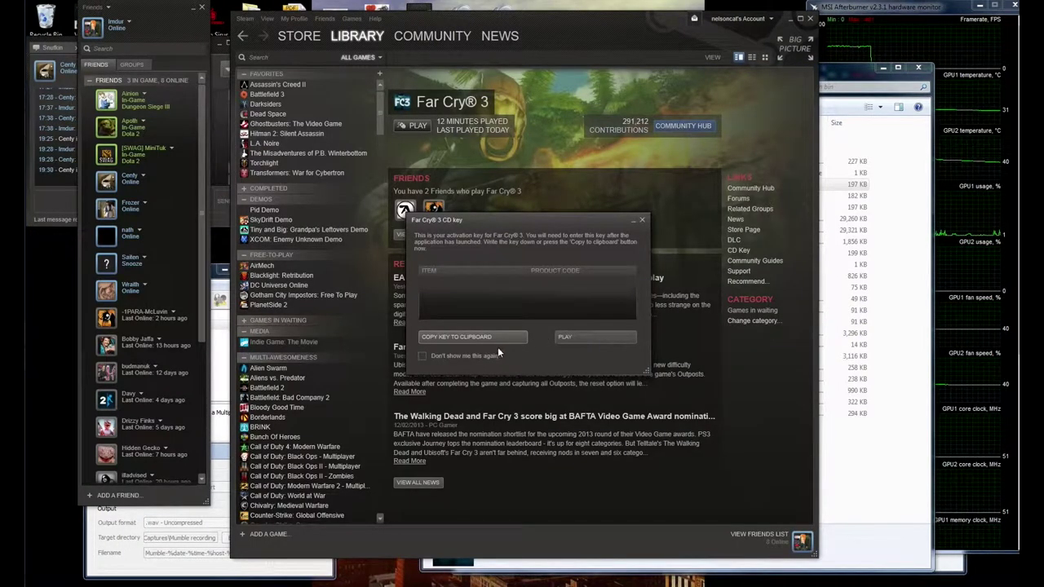
Step: Click PLAY in Steam's Far Cry 3 CD key dialog
left_click(558, 338)
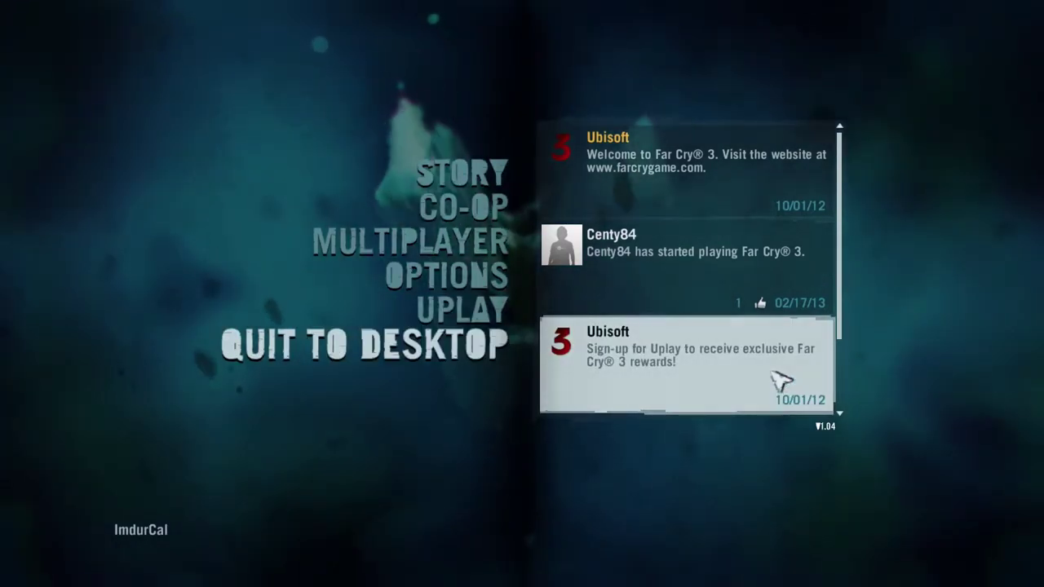
Step: Accept the friend's game invite under CO-OP > MY SETUP to join the private lobby
left_click(463, 207)
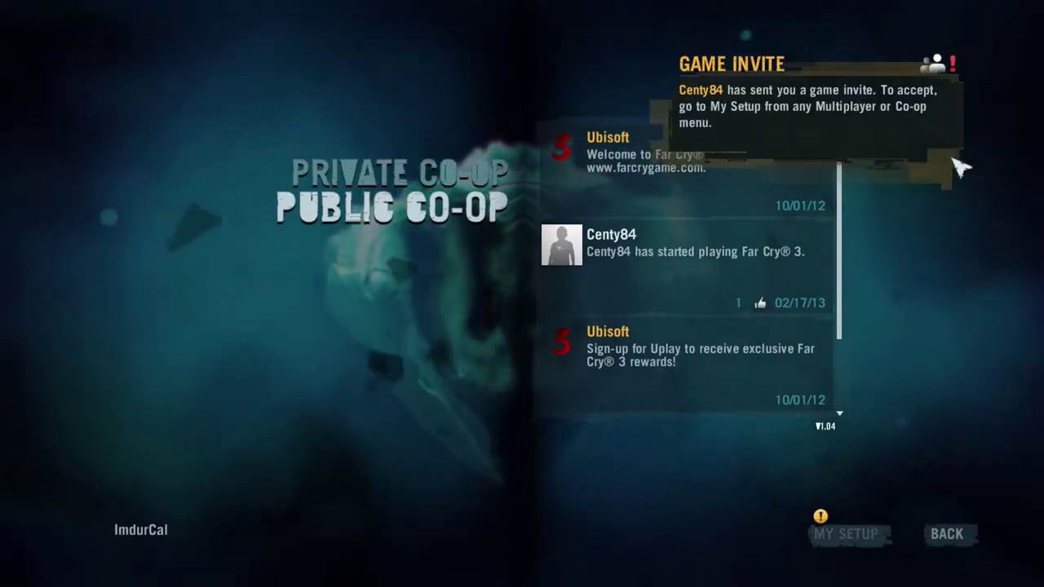
left_click(825, 542)
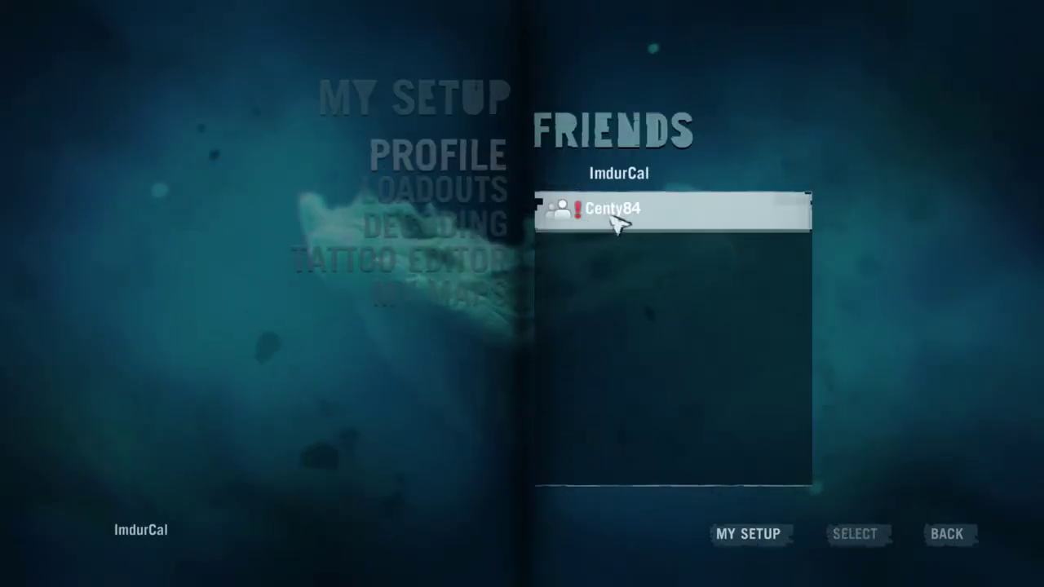
left_click(612, 210)
left_click(614, 237)
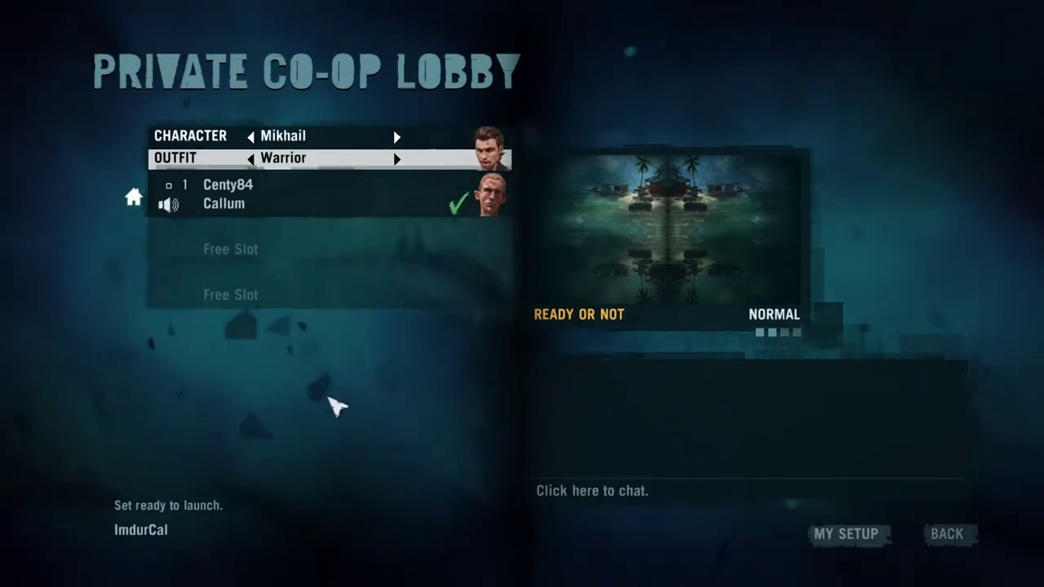
Step: Change the co-op character from Mikhail to Random and reopen the character selector
left_click(254, 137)
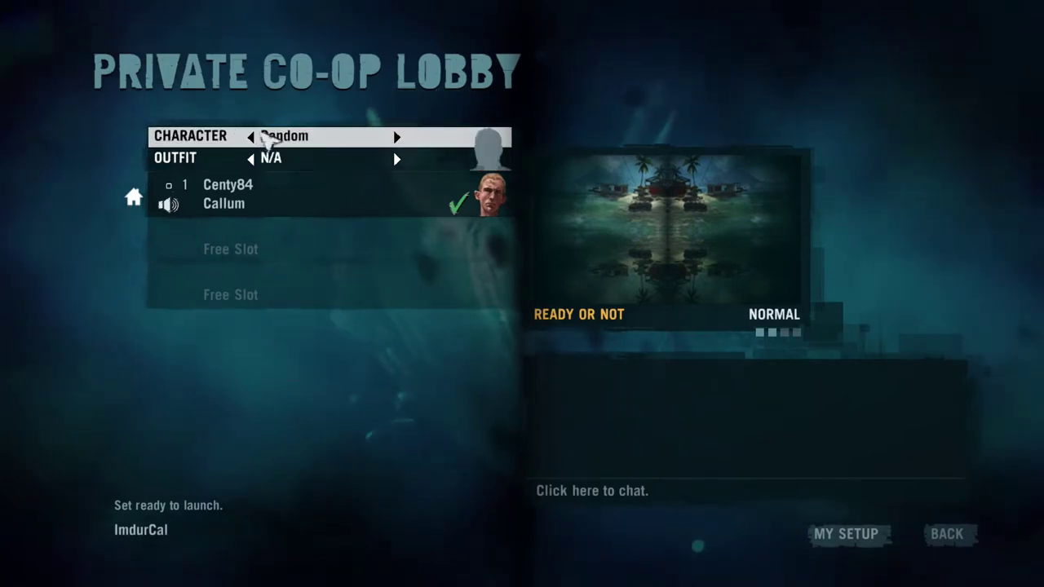
left_click(365, 141)
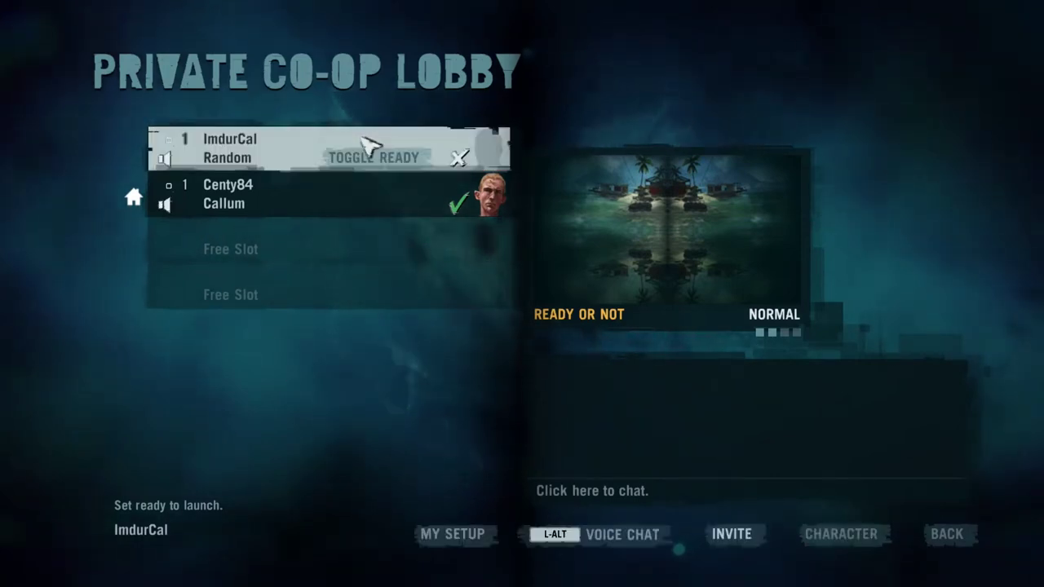
left_click(255, 155)
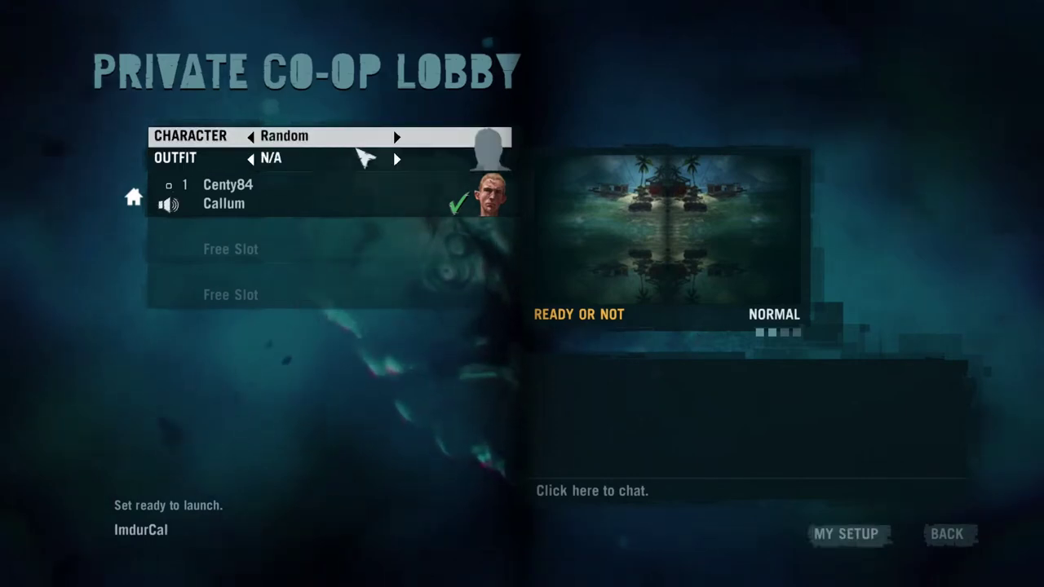